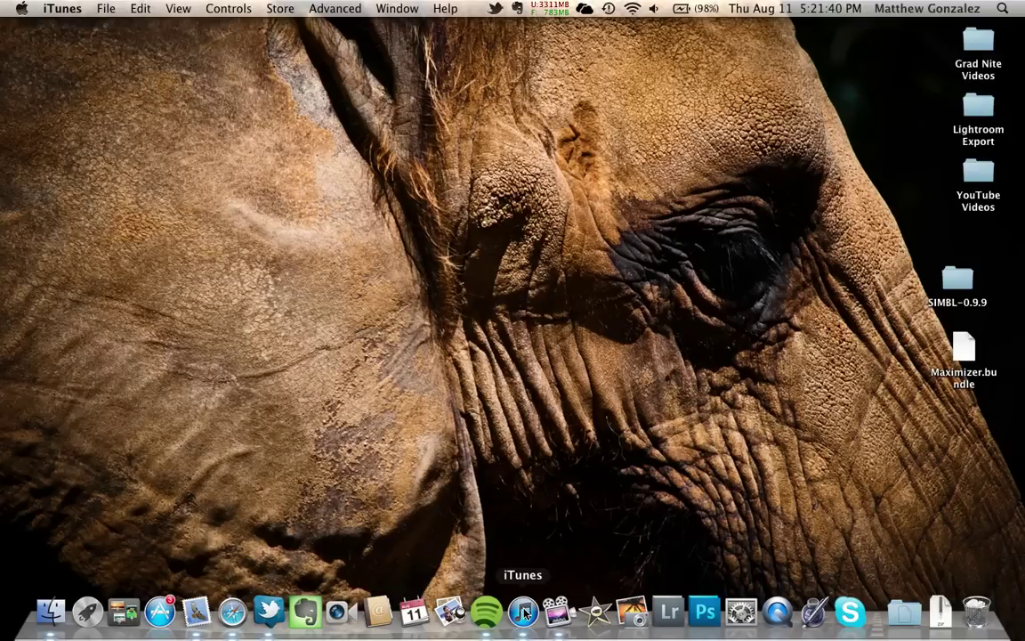
Open iTunes in full screen to look through the song list, and return it to a window and close it
{"action": "left_click", "coordinate": [524, 612]}
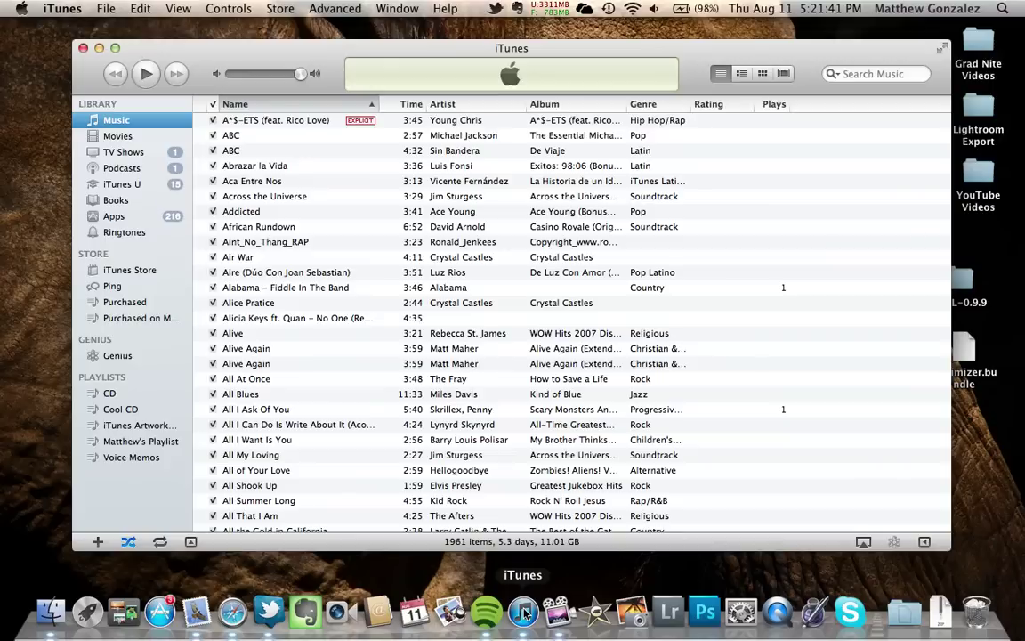
{"action": "left_click", "coordinate": [943, 49]}
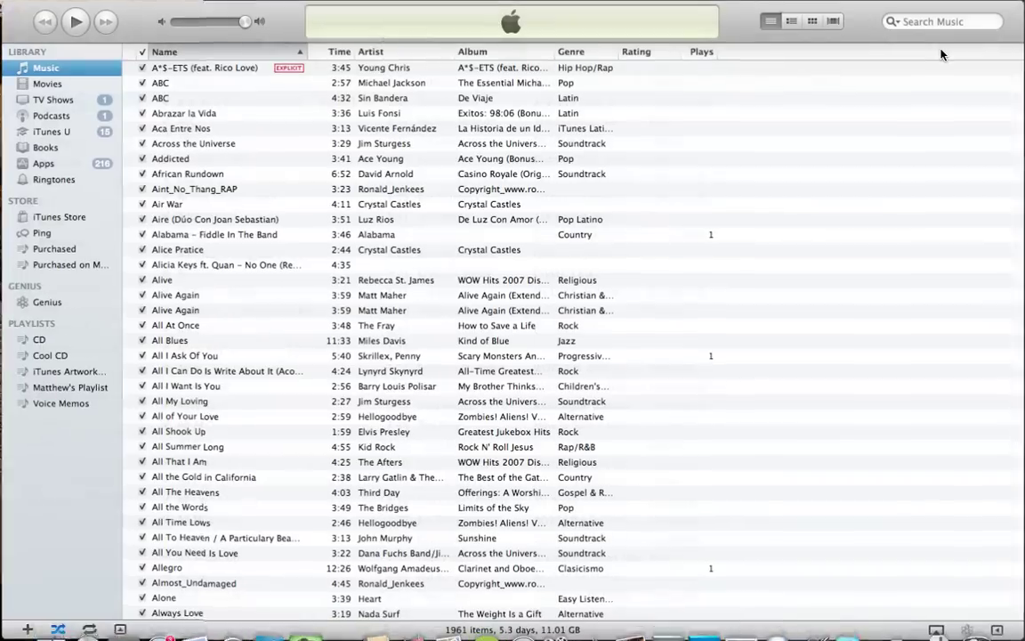
{"action": "scroll", "coordinate": [874, 384], "scroll_direction": "down", "scroll_amount": 15}
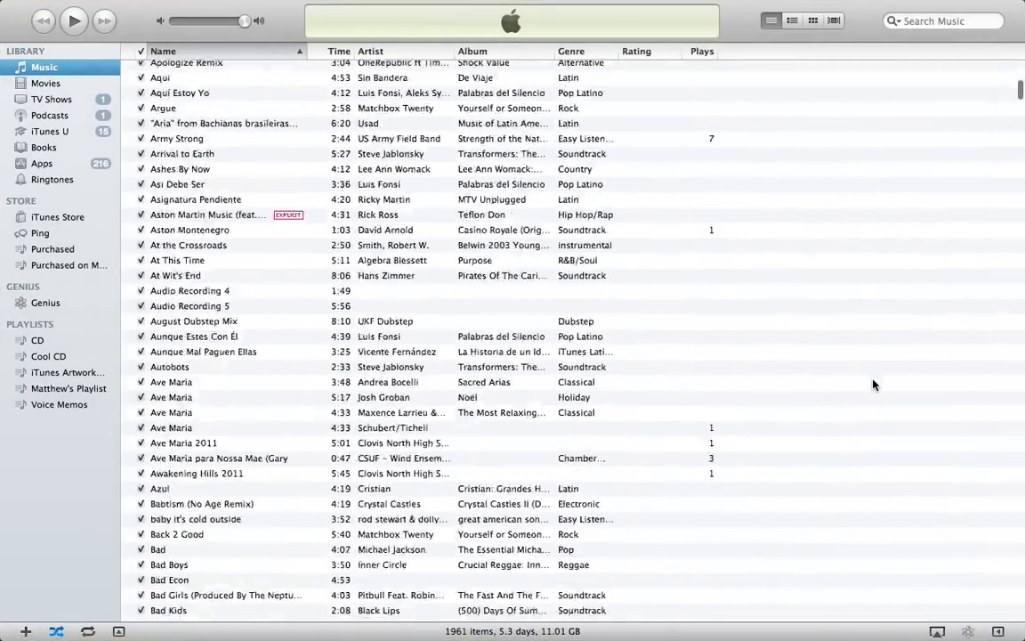
{"action": "scroll", "coordinate": [872, 385], "scroll_direction": "up", "scroll_amount": 15}
{"action": "scroll", "coordinate": [873, 385], "scroll_direction": "down", "scroll_amount": 15}
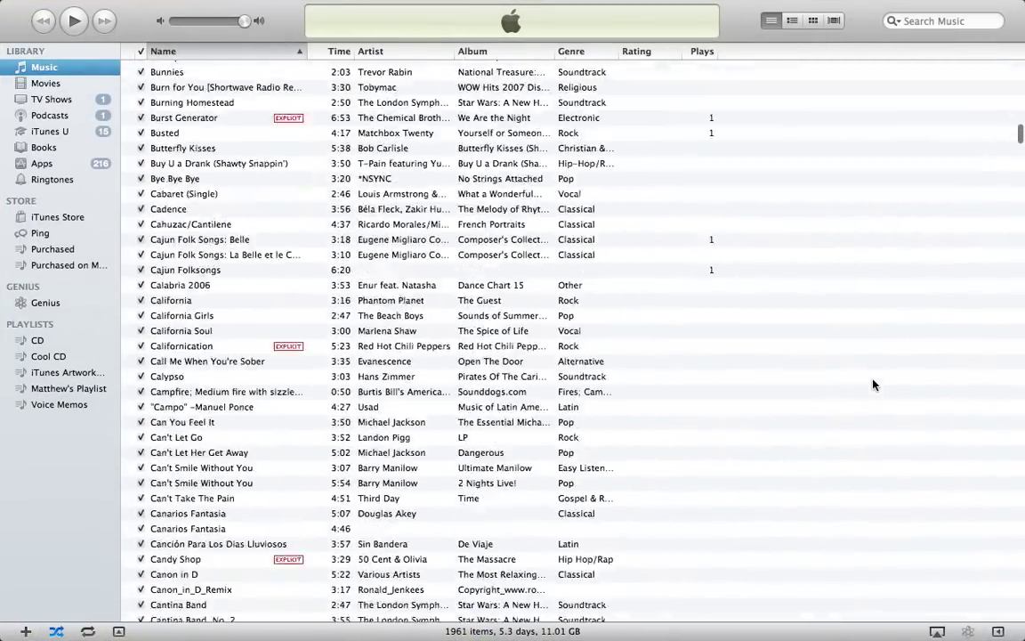
{"action": "scroll", "coordinate": [873, 384], "scroll_direction": "up", "scroll_amount": 20}
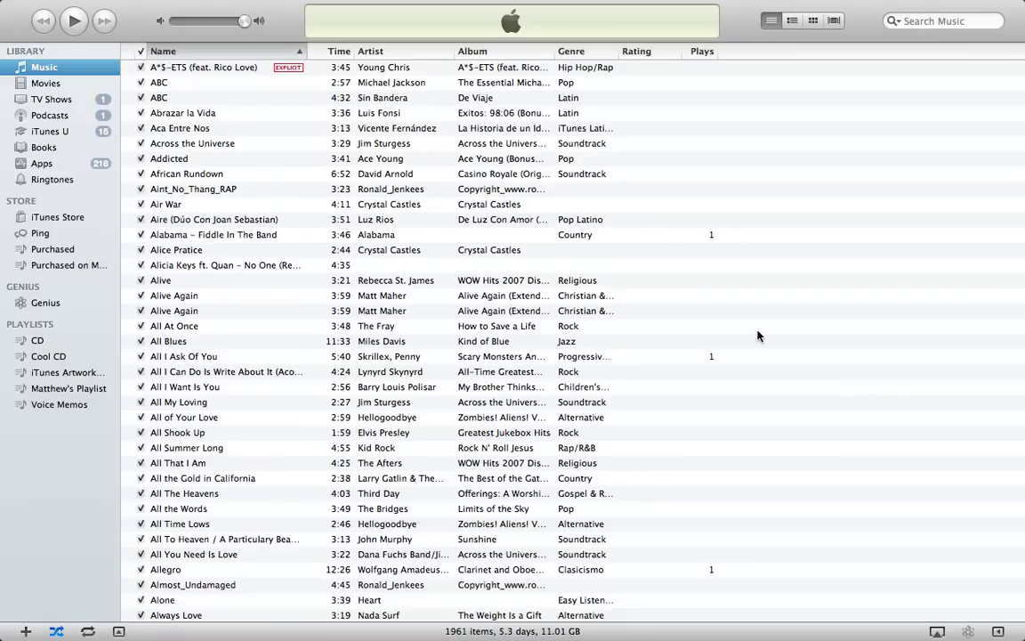
{"action": "left_click", "coordinate": [1016, 9]}
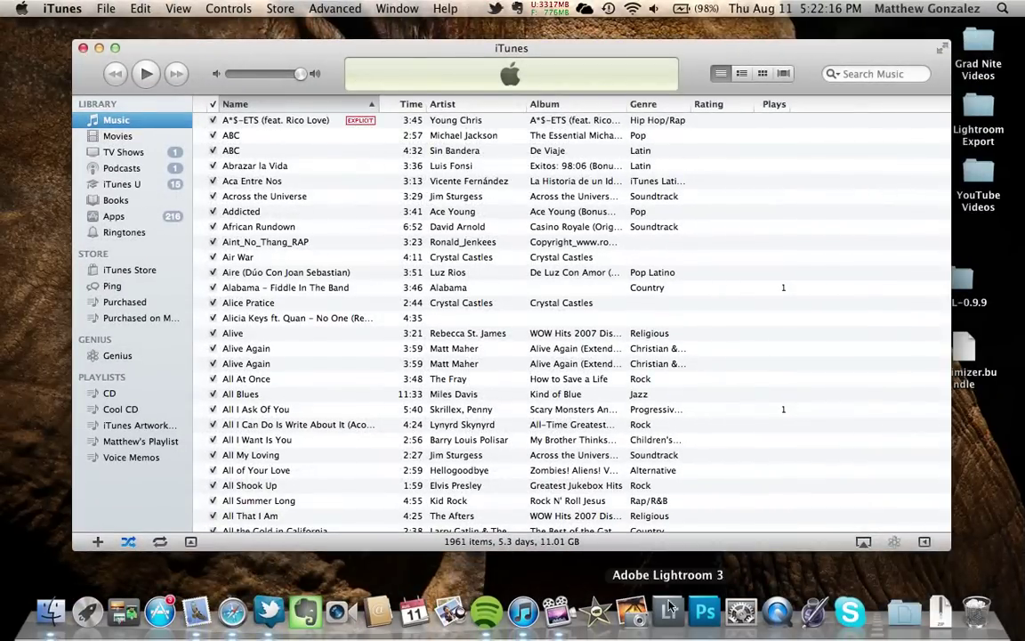
{"action": "left_click", "coordinate": [83, 50]}
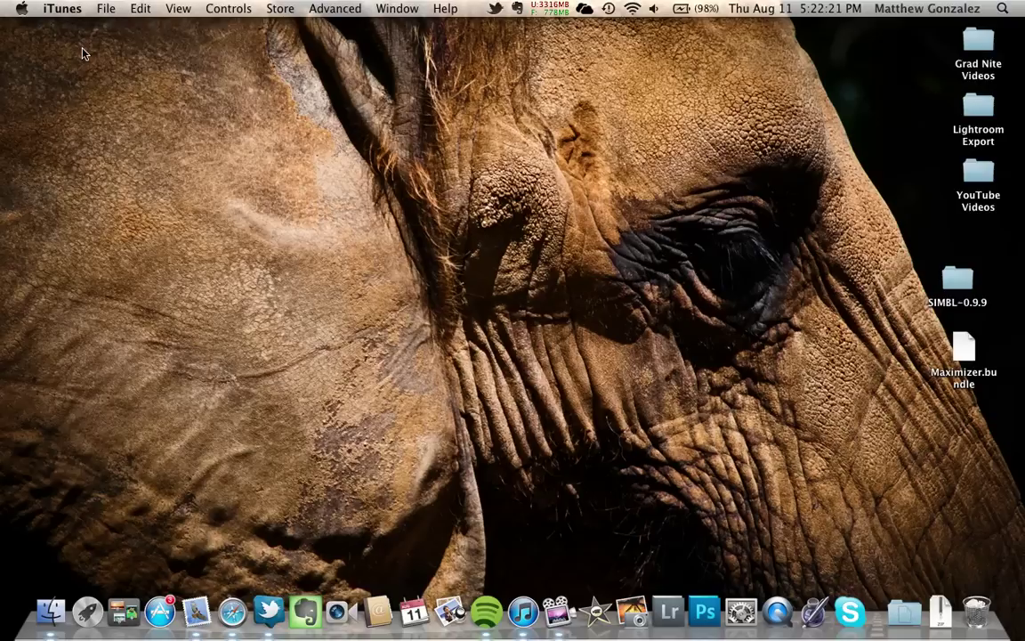
Open Spotify to check its window for a full-screen control, and close the window
{"action": "left_click", "coordinate": [498, 622]}
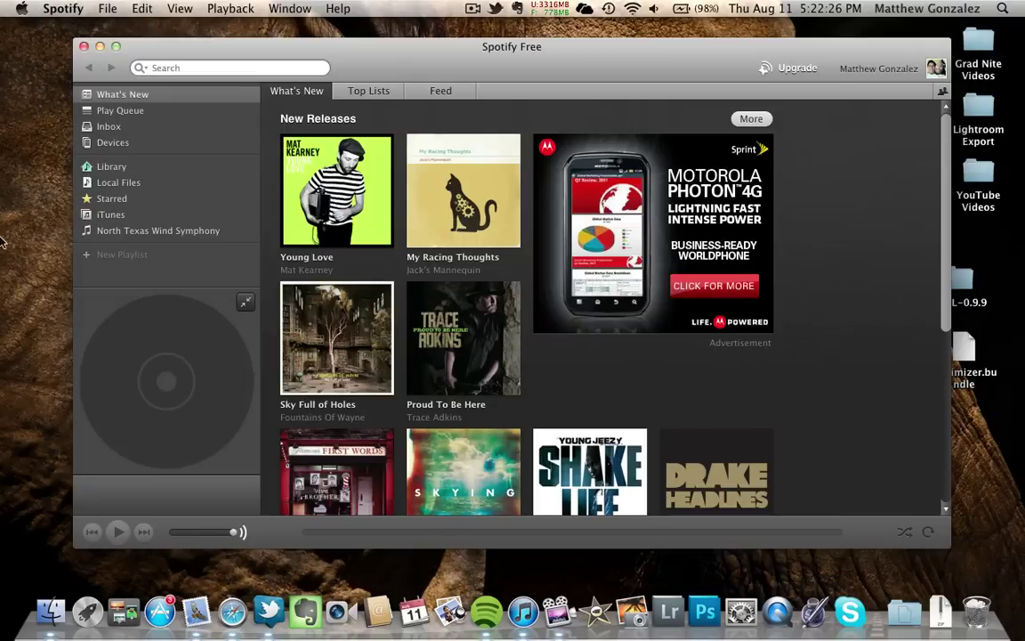
{"action": "left_click", "coordinate": [84, 47]}
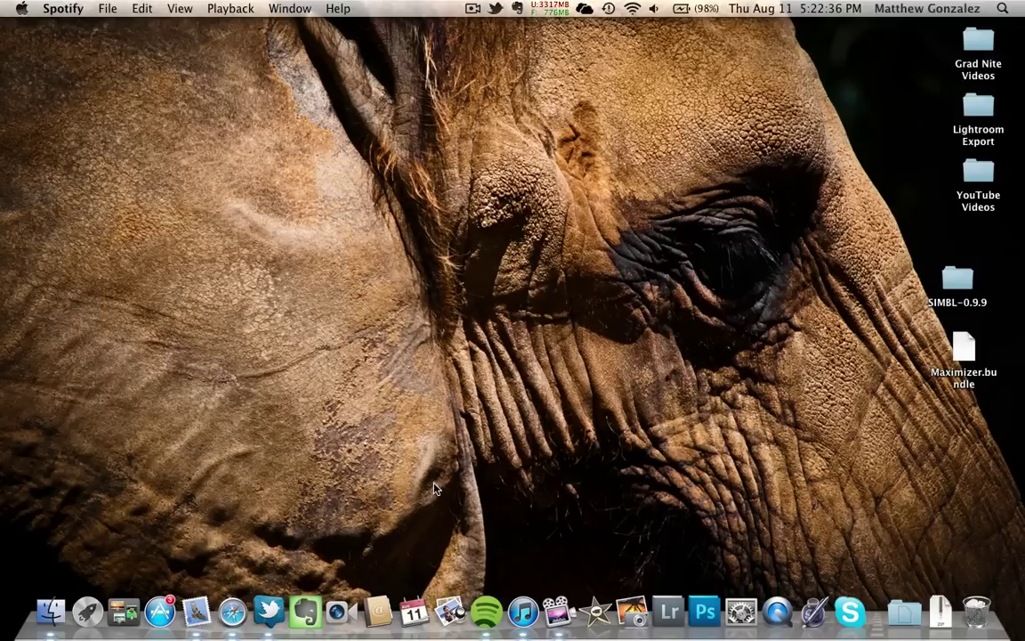
Switch to Safari, review the SIMBL and Maximizer download pages, and return to the desktop
{"action": "key", "text": "ctrl+Left"}
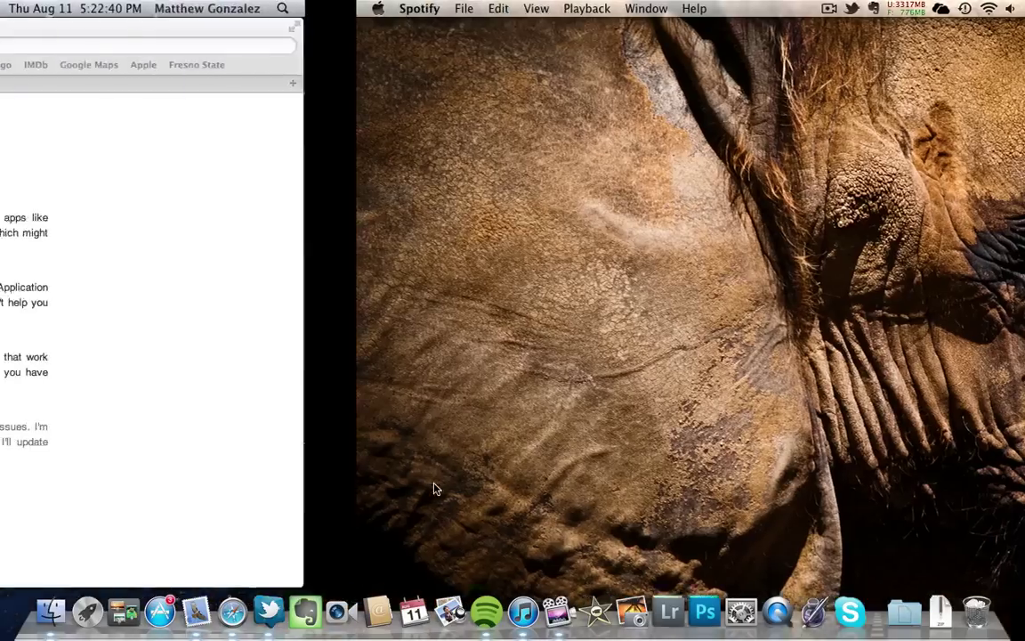
{"action": "left_click", "coordinate": [104, 82]}
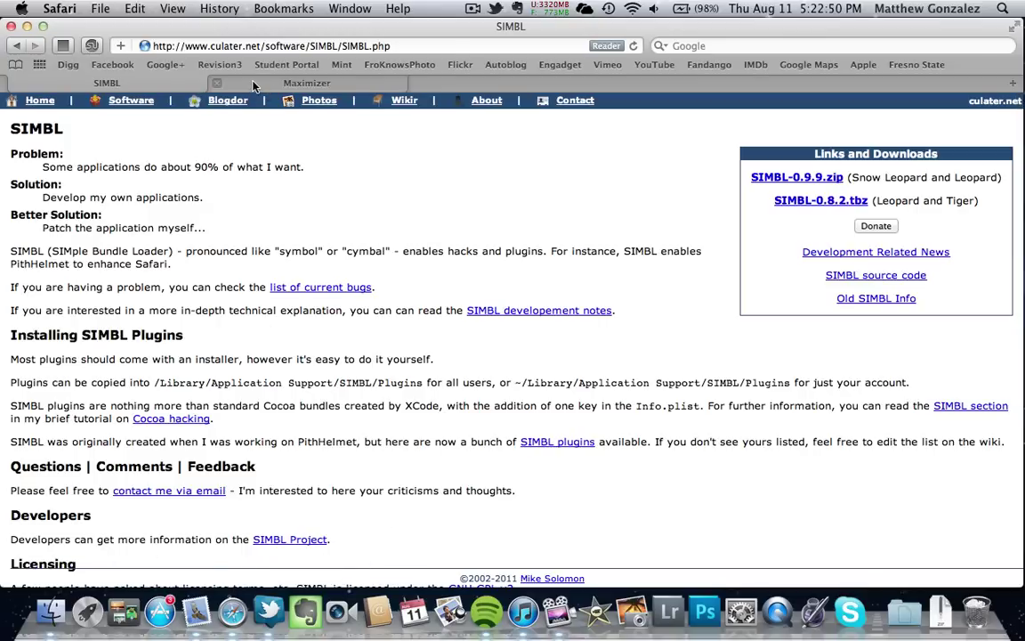
{"action": "left_click", "coordinate": [278, 84]}
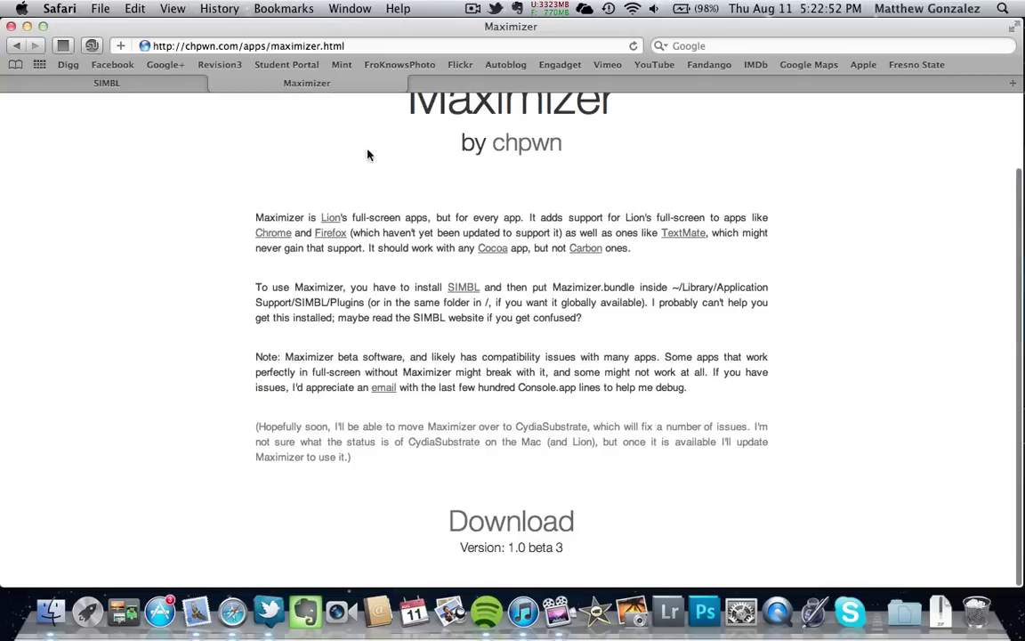
{"action": "scroll", "coordinate": [369, 152], "scroll_direction": "up", "scroll_amount": 3}
{"action": "key", "text": "ctrl+Right"}
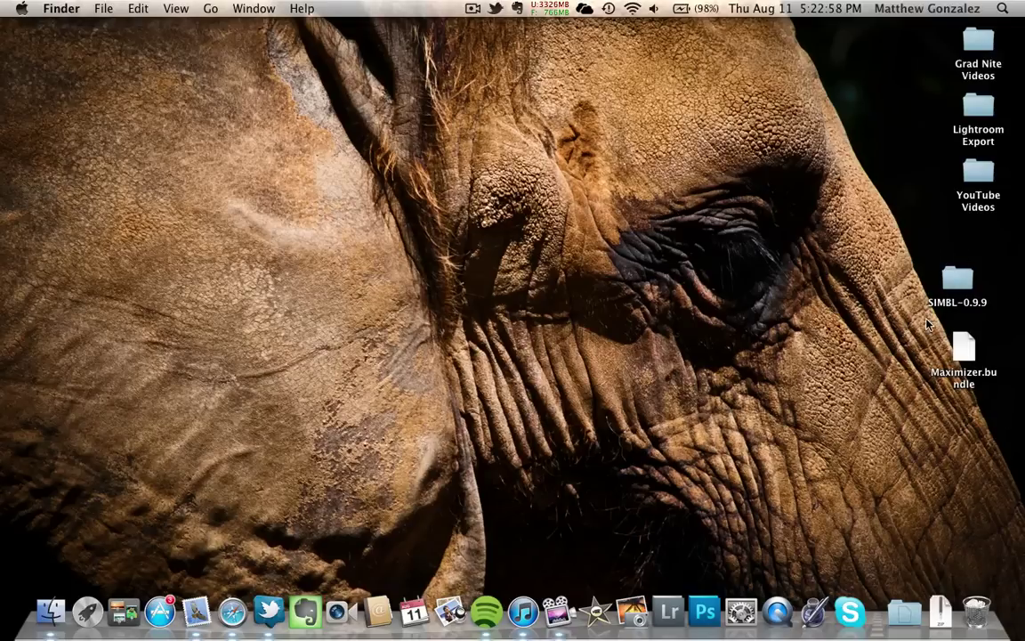
View the SIMBL-0.9.9.pkg installer from the desktop's SIMBL-0.9.9 folder, and close the installer and the folder
{"action": "double_click", "coordinate": [958, 283]}
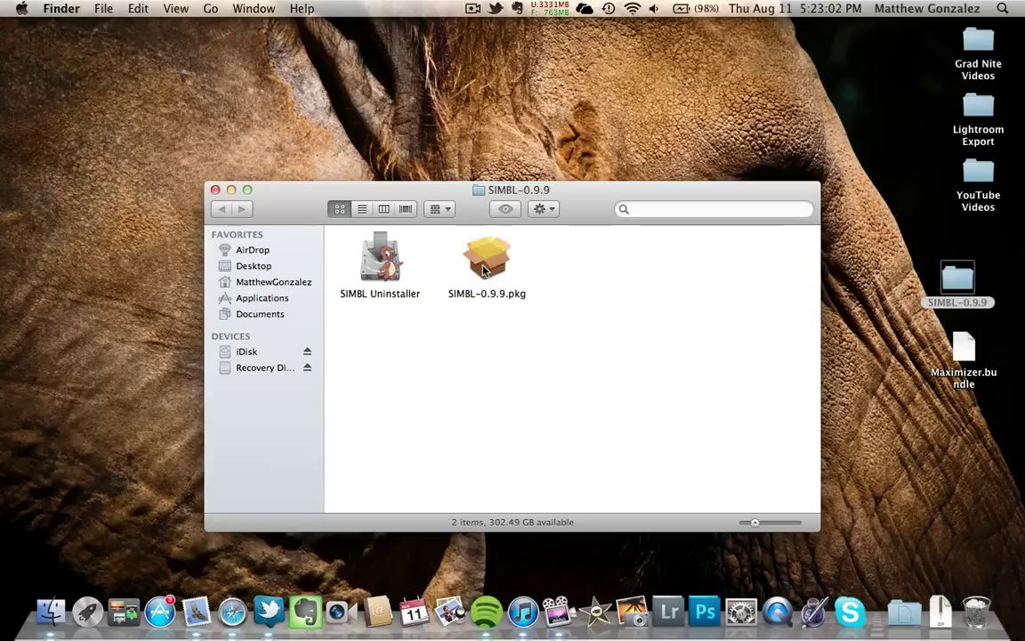
{"action": "double_click", "coordinate": [489, 260]}
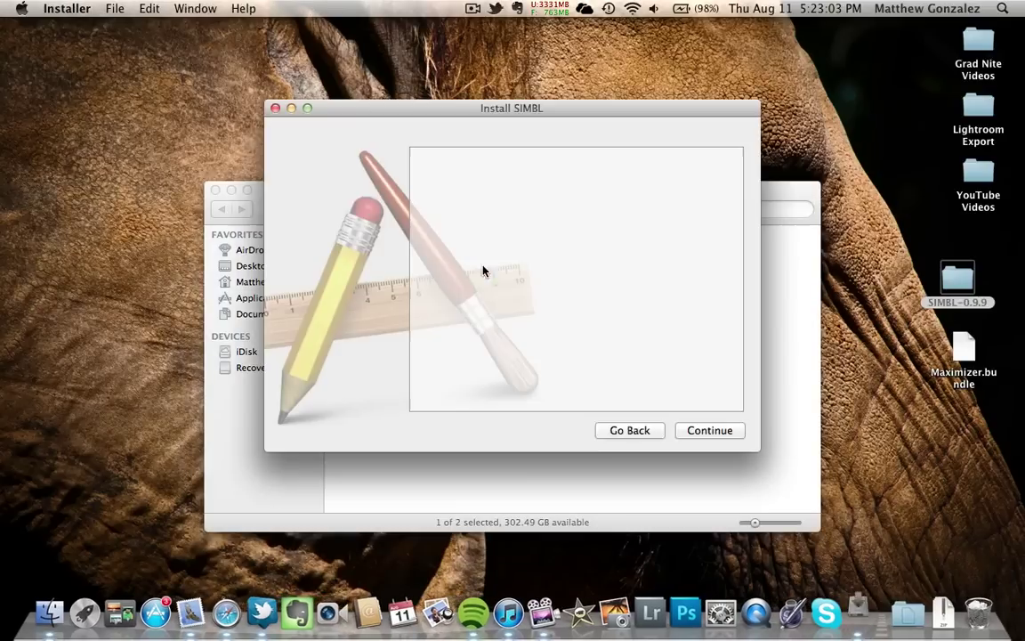
{"action": "left_click", "coordinate": [275, 108]}
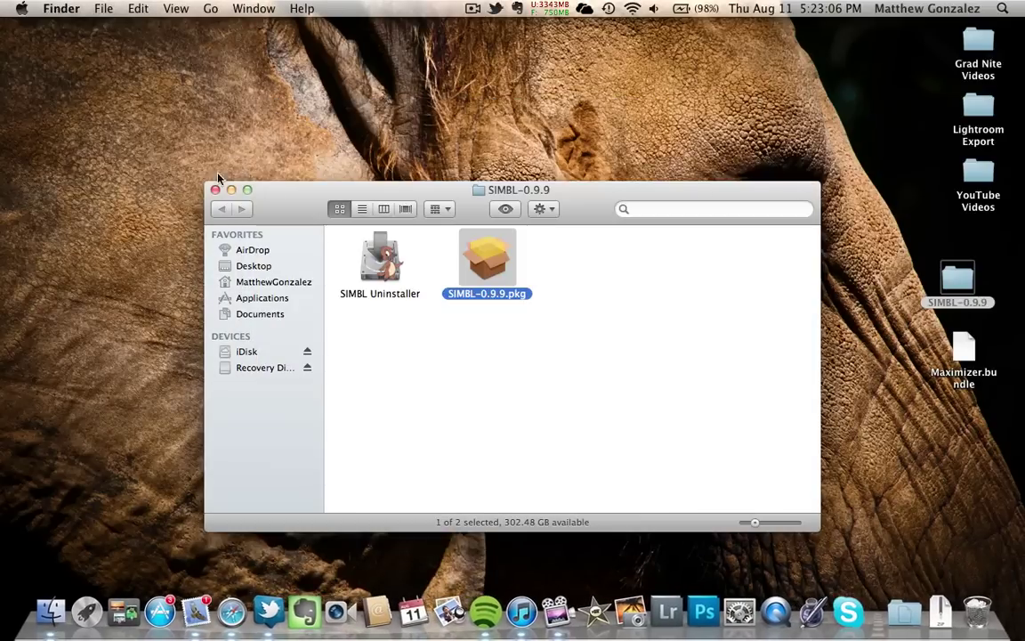
{"action": "left_click", "coordinate": [216, 186]}
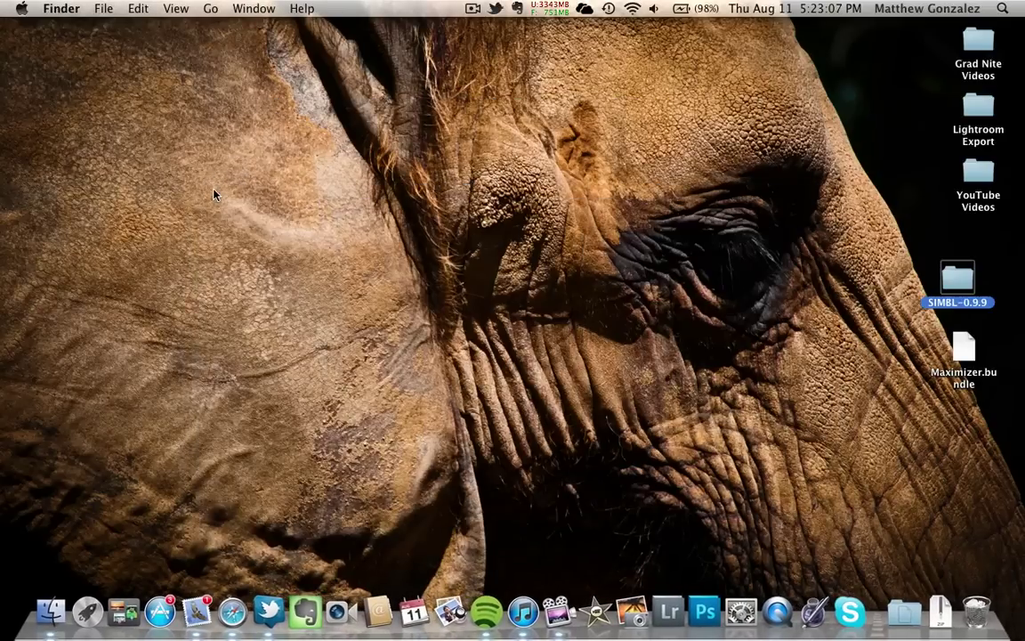
Open a Finder window and go to the /Library folder
{"action": "left_click", "coordinate": [51, 610]}
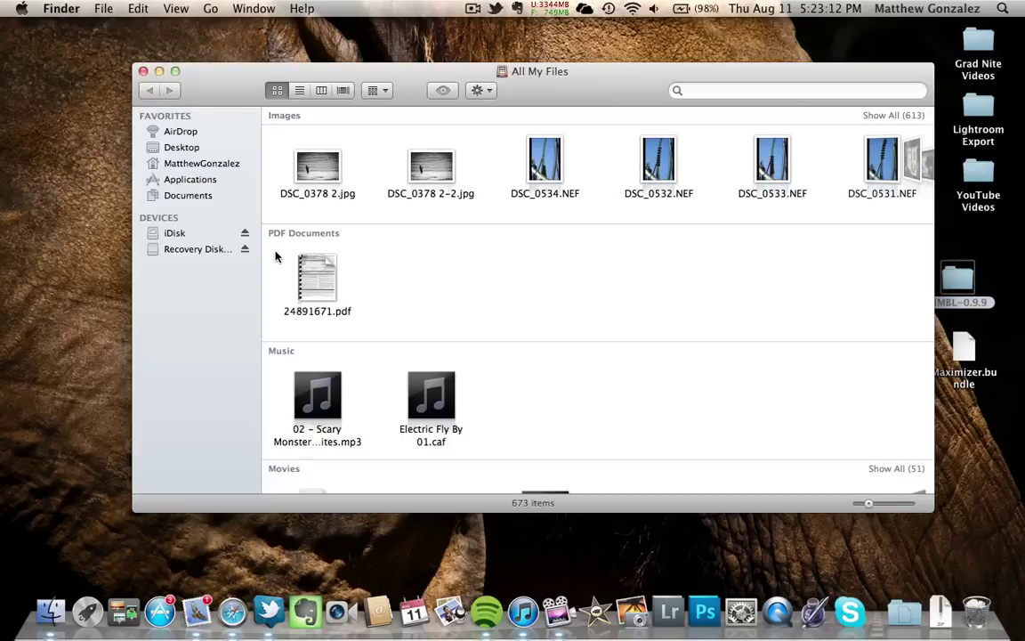
{"action": "key", "text": "super+shift+g"}
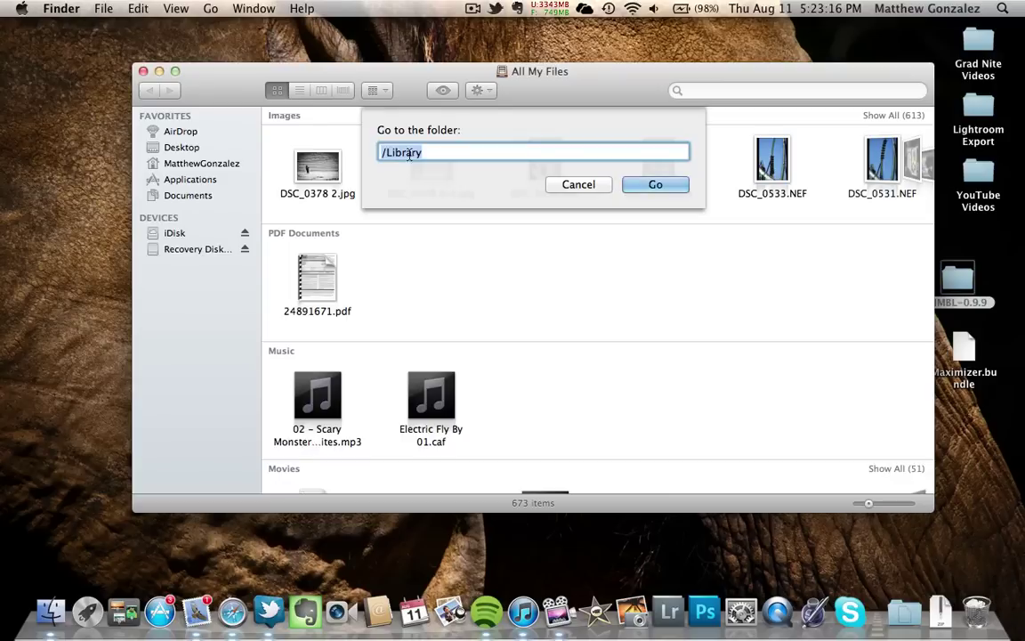
{"action": "key", "text": "Return"}
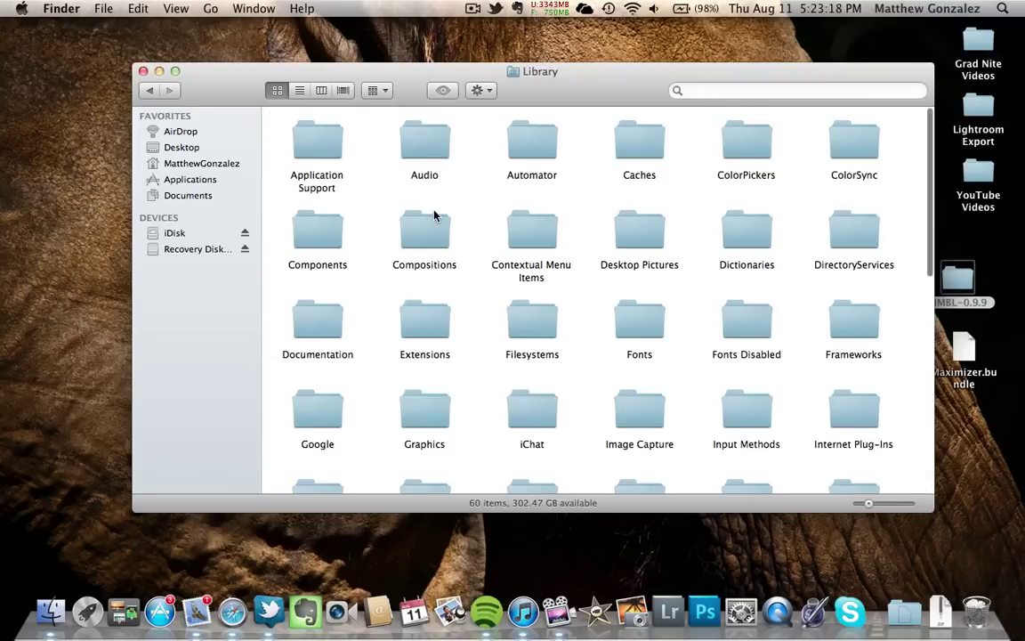
Open the Plugins folder inside Application Support/SIMBL
{"action": "double_click", "coordinate": [307, 133]}
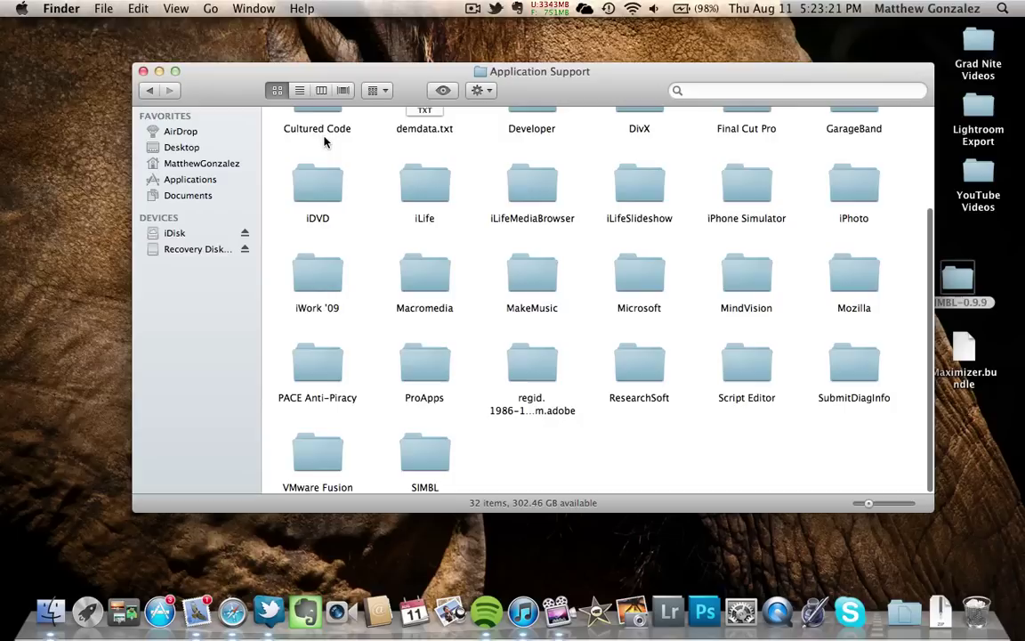
{"action": "scroll", "coordinate": [392, 382], "scroll_direction": "up", "scroll_amount": 5}
{"action": "scroll", "coordinate": [392, 382], "scroll_direction": "down", "scroll_amount": 4}
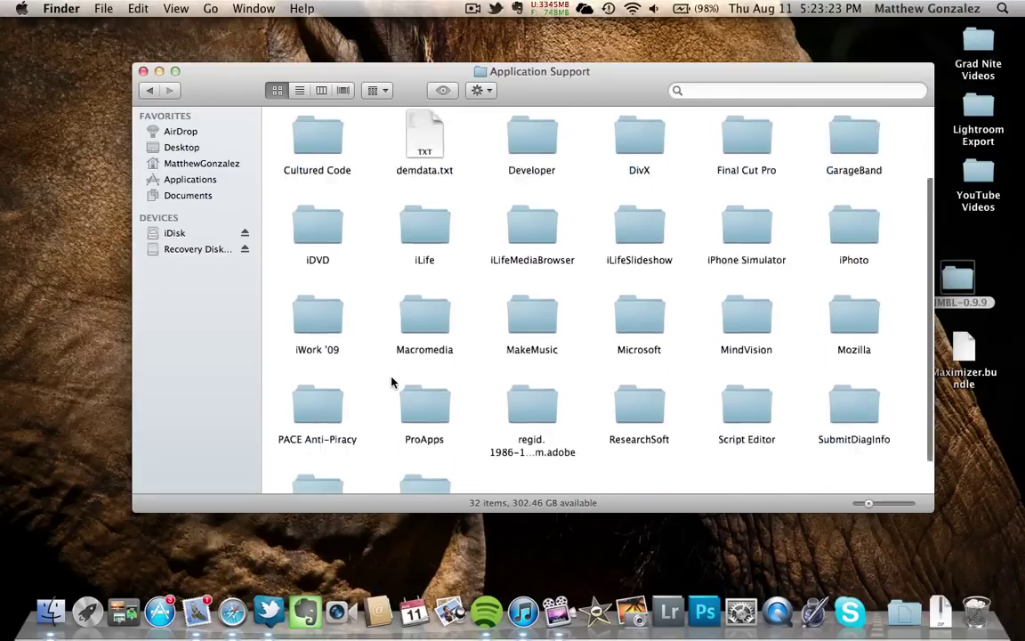
{"action": "scroll", "coordinate": [392, 382], "scroll_direction": "down", "scroll_amount": 2}
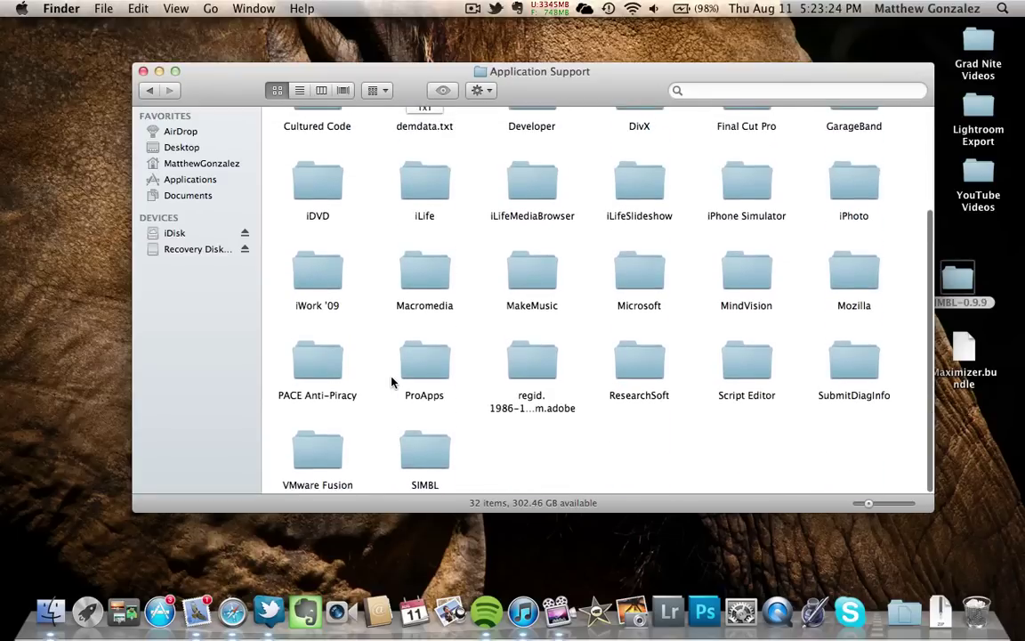
{"action": "double_click", "coordinate": [423, 453]}
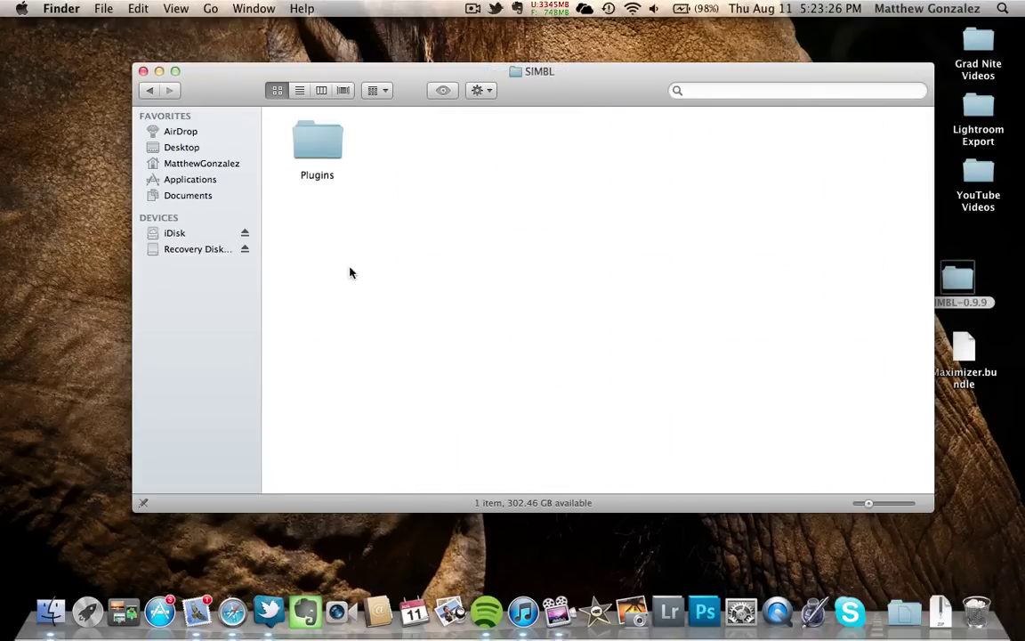
{"action": "double_click", "coordinate": [311, 150]}
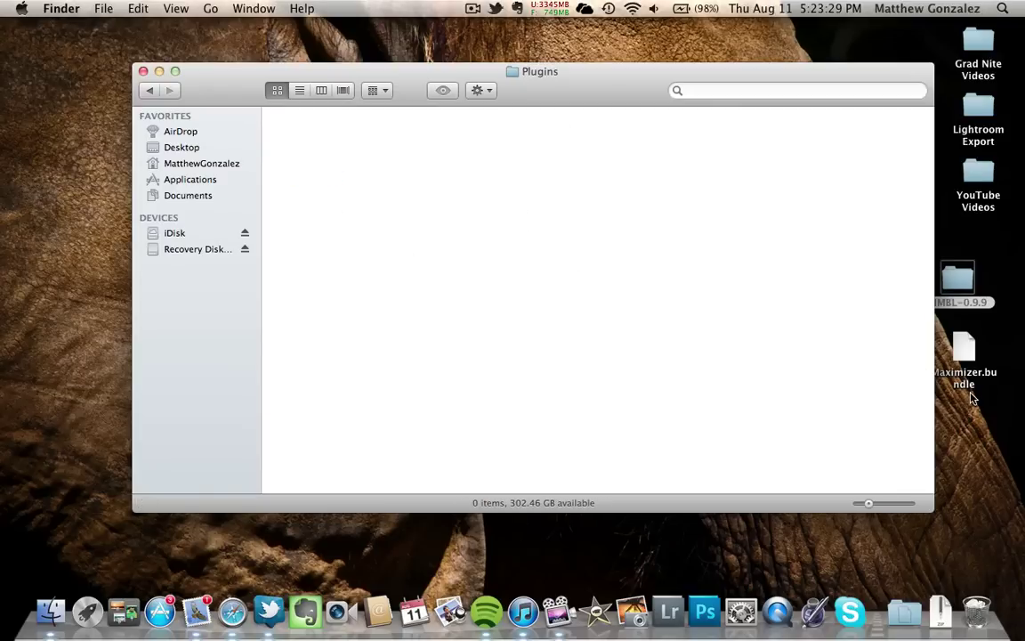
Move Maximizer.bundle from the desktop into the SIMBL Plugins folder, and close the Finder window
{"action": "left_click_drag", "start_coordinate": [783, 84], "coordinate": [712, 77]}
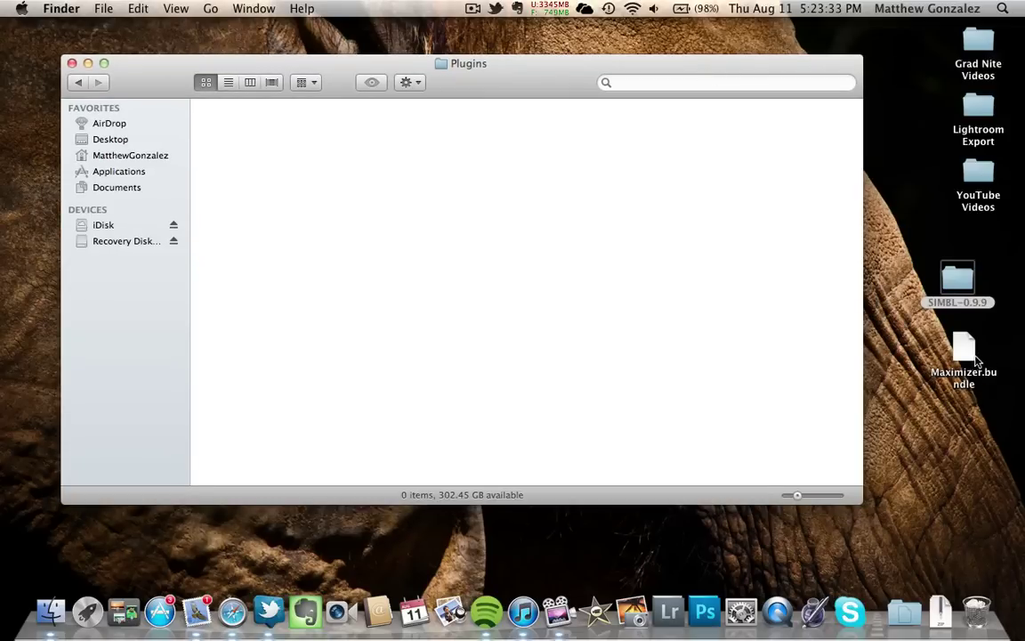
{"action": "left_click_drag", "start_coordinate": [976, 360], "coordinate": [316, 144]}
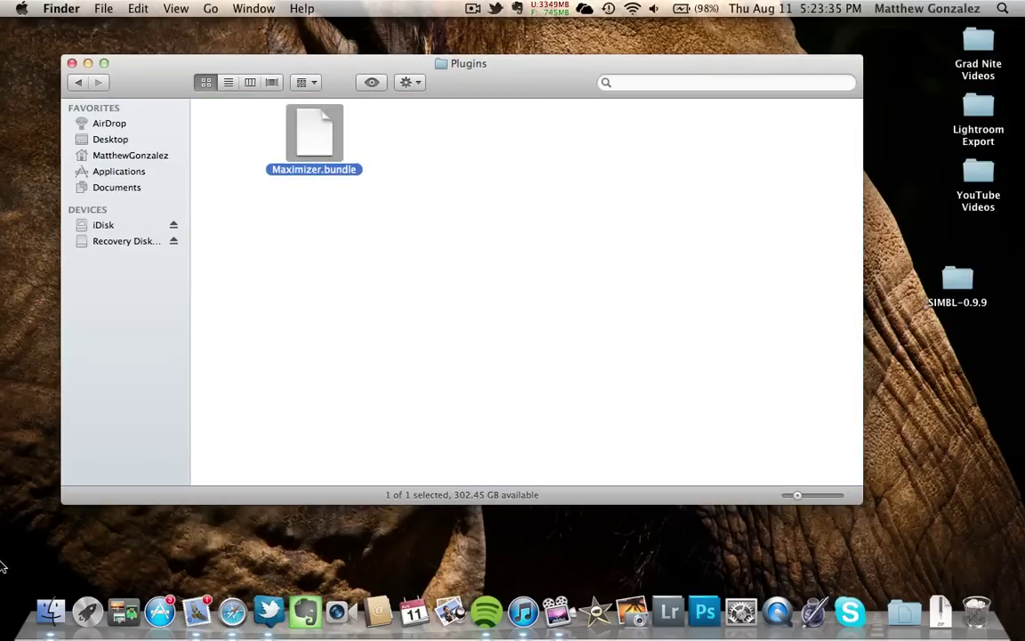
{"action": "left_click", "coordinate": [72, 64]}
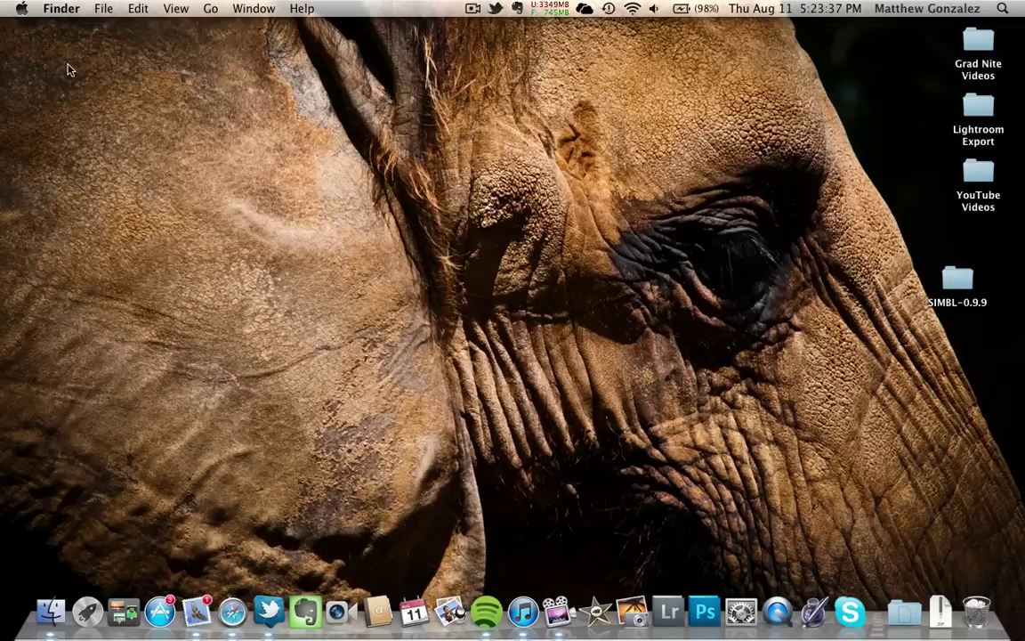
Quit Spotify, and open iTunes in full screen
{"action": "right_click", "coordinate": [486, 612]}
{"action": "left_click", "coordinate": [495, 566]}
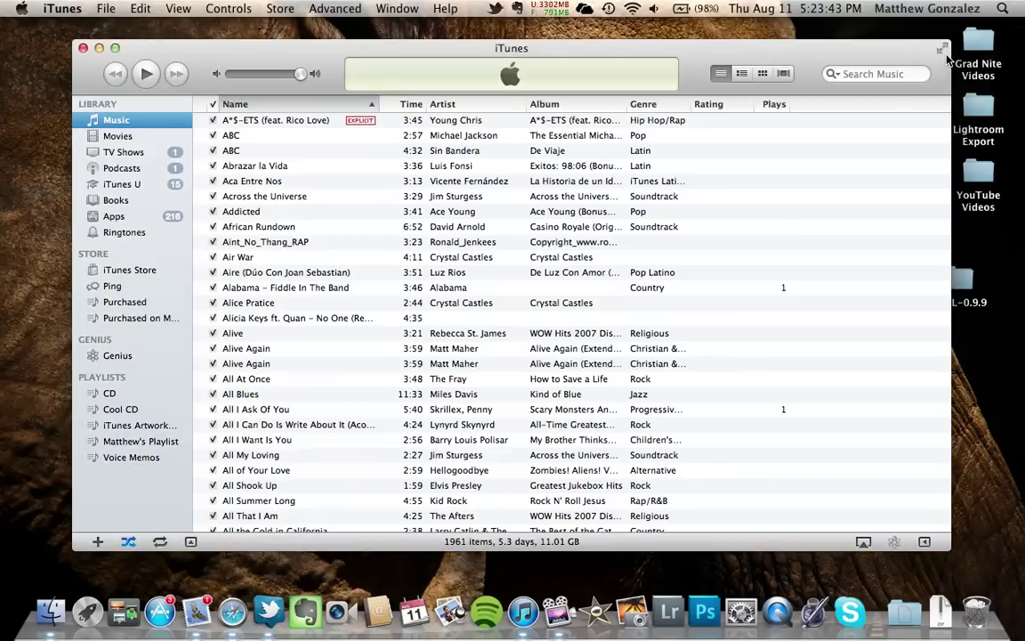
{"action": "left_click", "coordinate": [942, 52]}
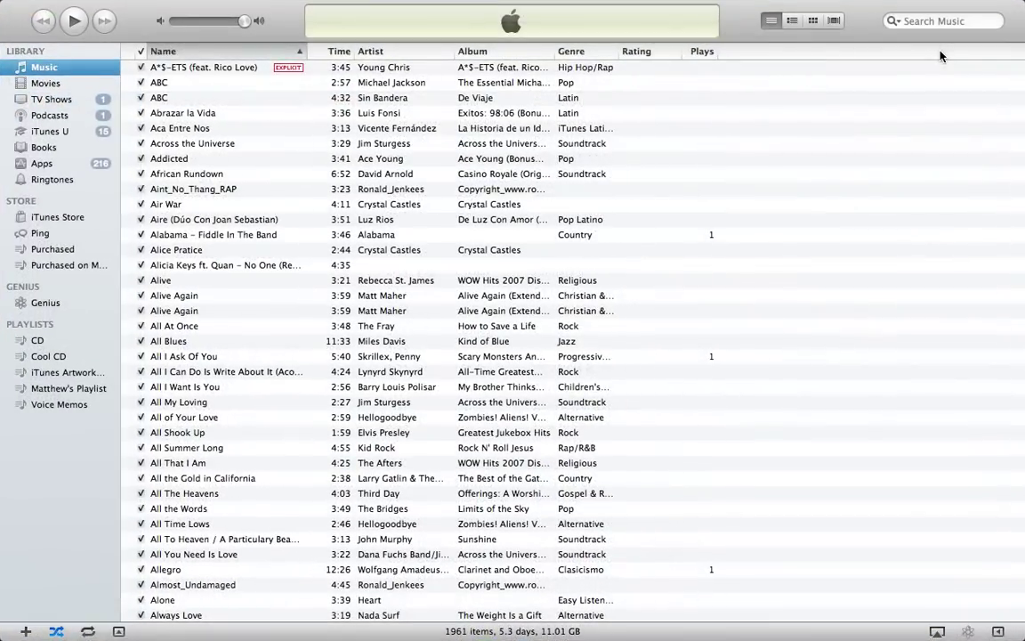
Return to the desktop, relaunch Spotify and put it in full screen
{"action": "key", "text": "ctrl+Left"}
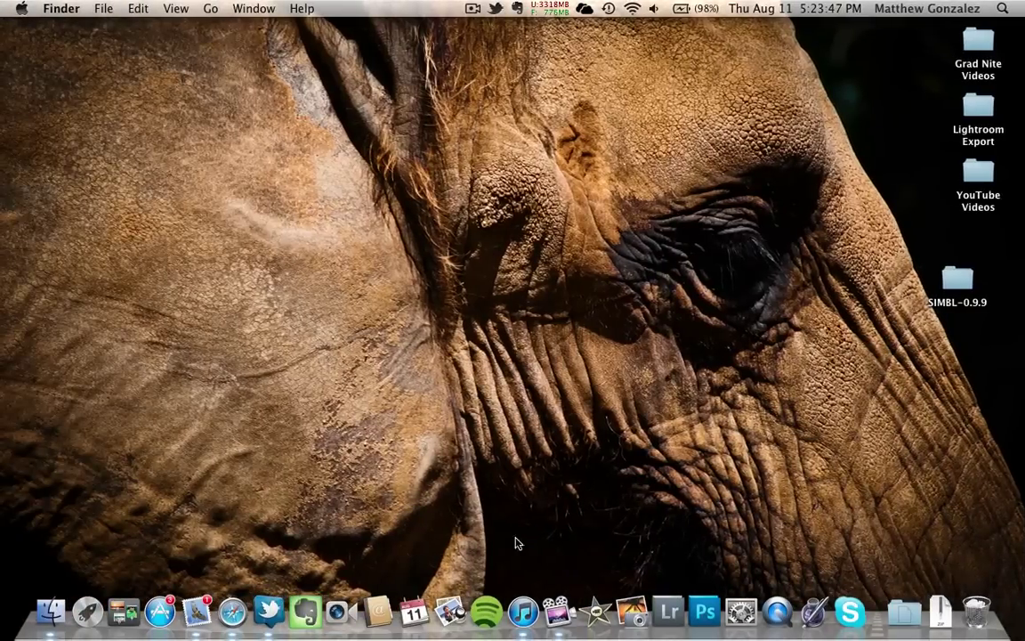
{"action": "left_click", "coordinate": [486, 613]}
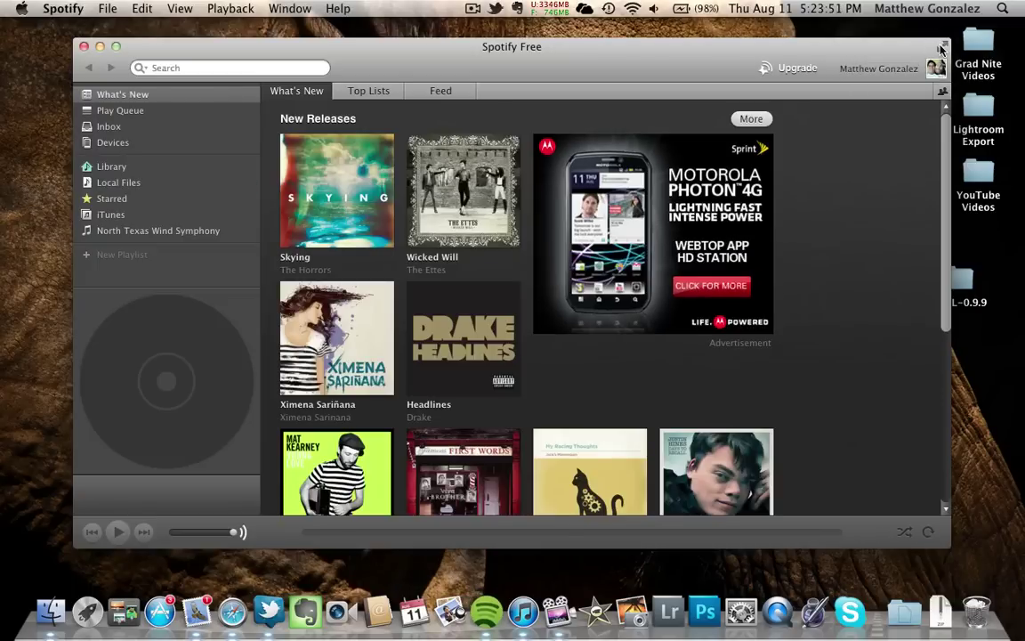
{"action": "left_click", "coordinate": [943, 46]}
Switch back and forth between the full-screen Spotify and iTunes spaces, and go back to the Maximizer page in Safari
{"action": "key", "text": "ctrl+Right"}
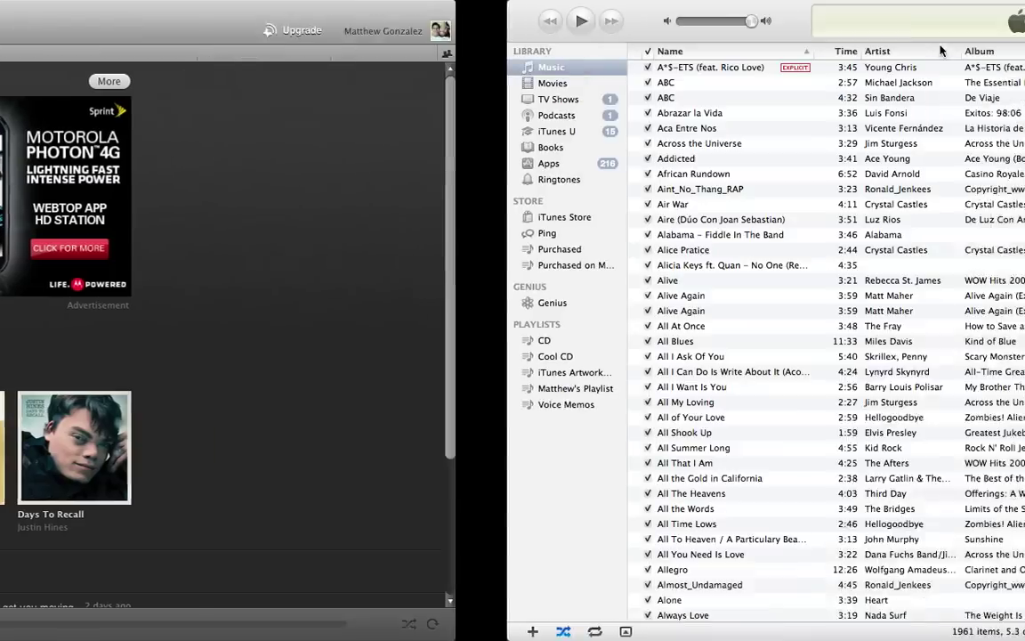
{"action": "key", "text": "ctrl+Left"}
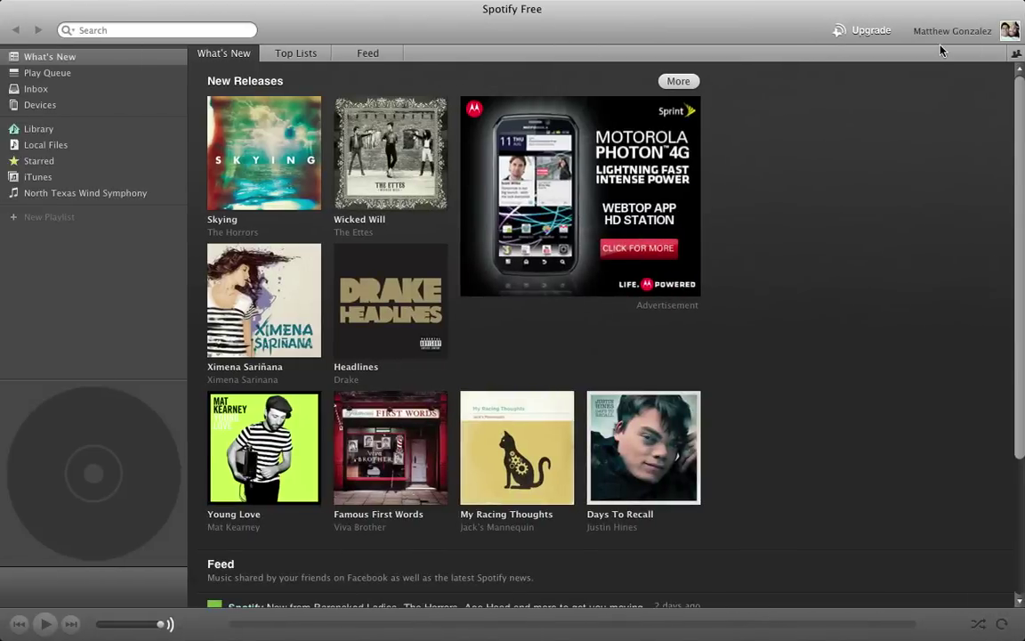
{"action": "key", "text": "ctrl+Right"}
{"action": "key", "text": "ctrl+Left"}
{"action": "key", "text": "ctrl+Left"}
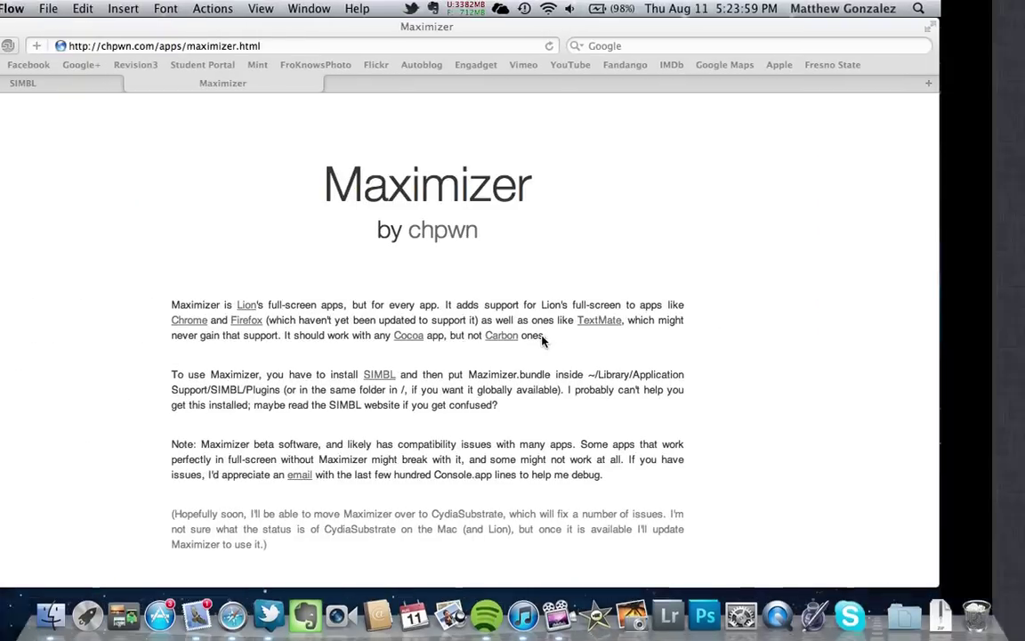
Return to the desktop, open Lightroom 3 and put it in full screen
{"action": "key", "text": "ctrl+Right"}
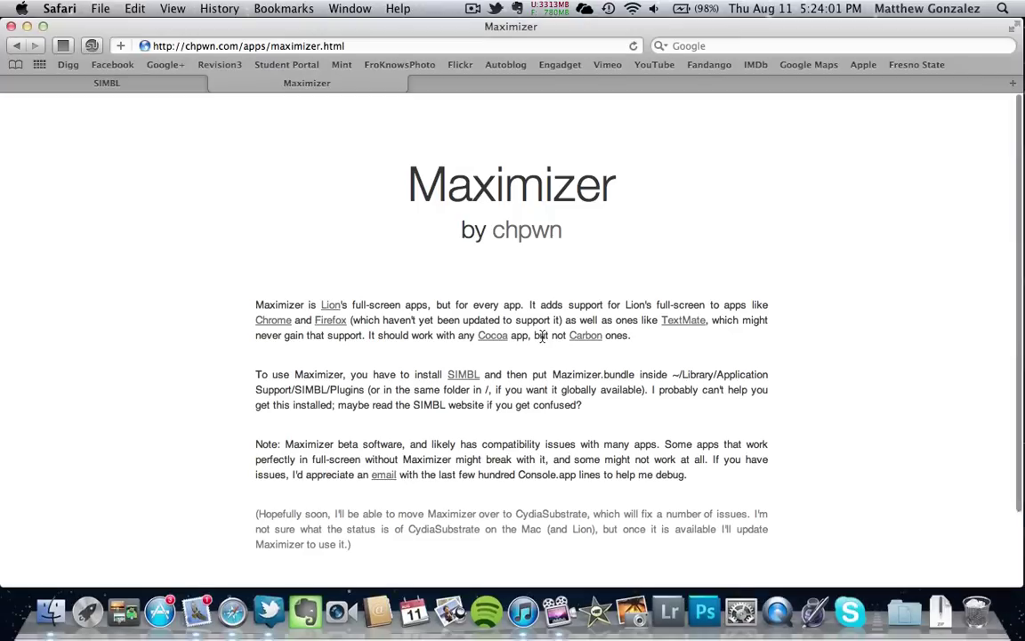
{"action": "key", "text": "ctrl+Right"}
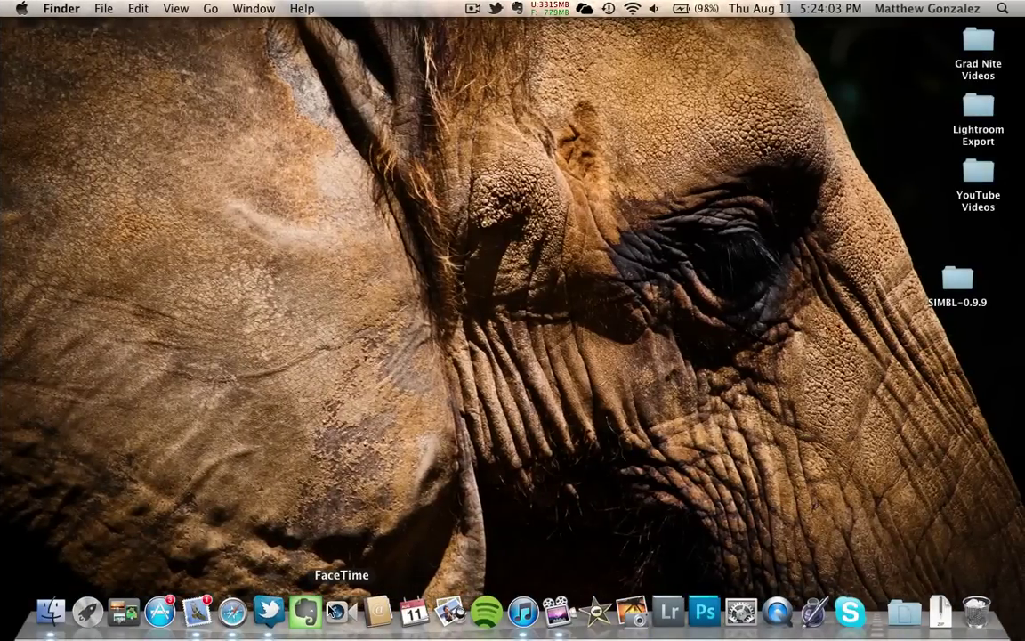
{"action": "left_click", "coordinate": [669, 609]}
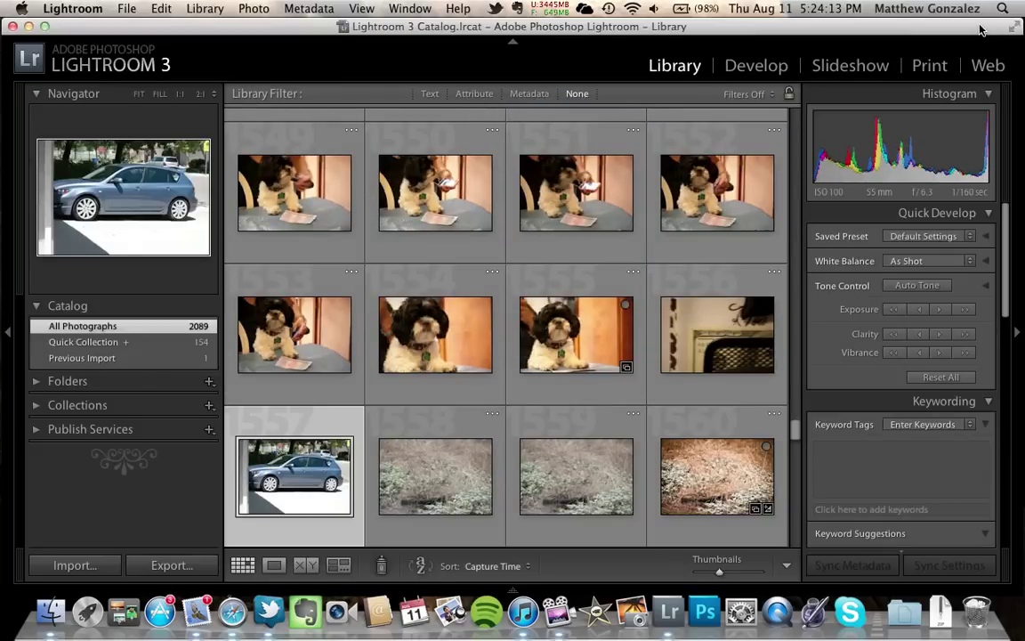
{"action": "left_click", "coordinate": [1015, 30]}
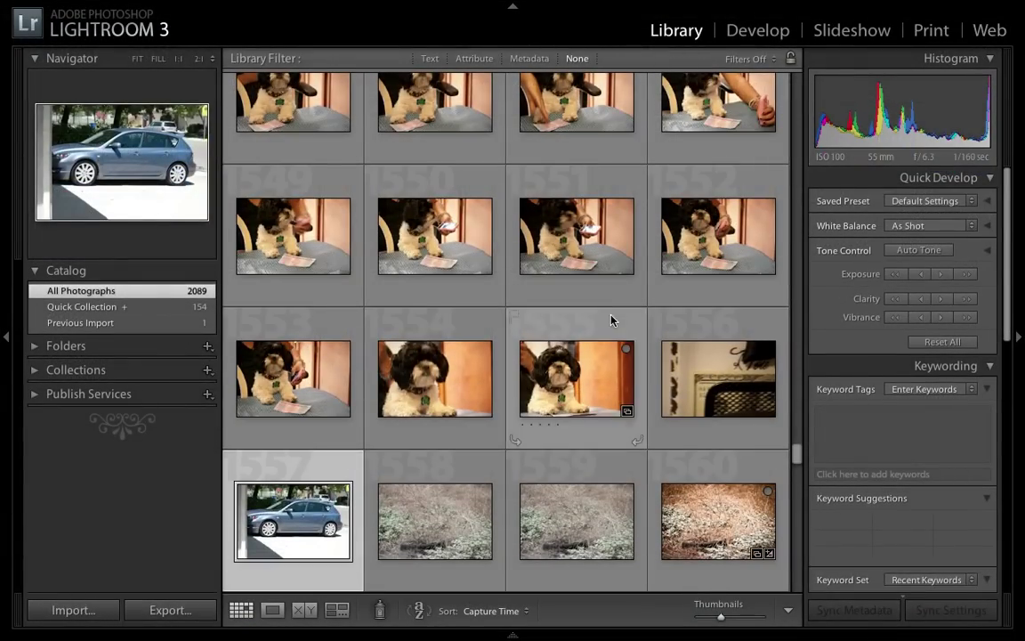
Browse further down the photo grid in full-screen Lightroom, and quit the program
{"action": "scroll", "coordinate": [612, 294], "scroll_direction": "down", "scroll_amount": 20}
{"action": "scroll", "coordinate": [611, 294], "scroll_direction": "down", "scroll_amount": 10}
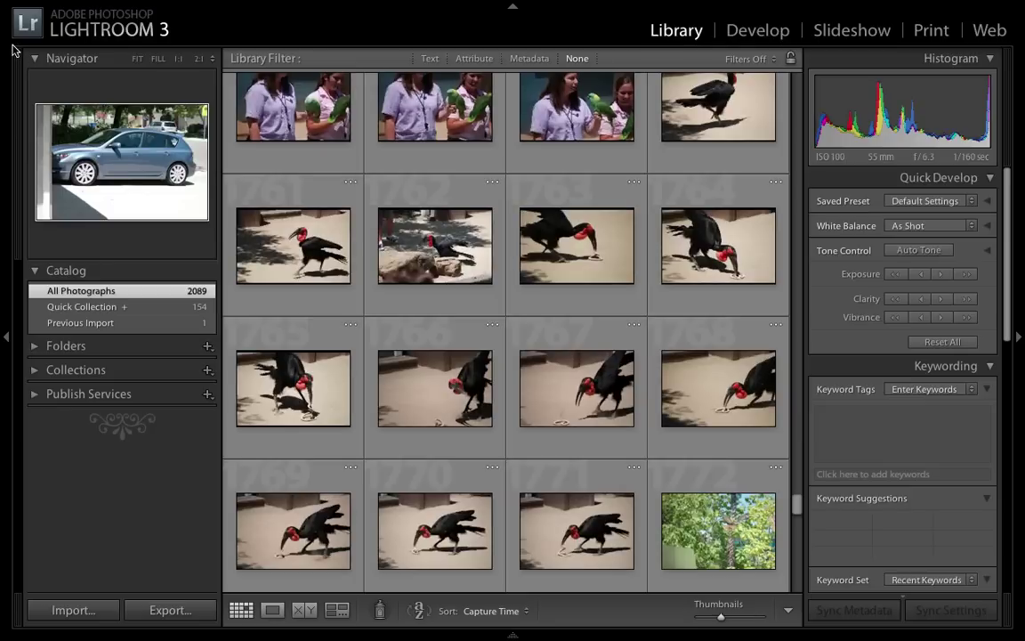
{"action": "key", "text": "super+q"}
{"action": "left_click", "coordinate": [611, 284]}
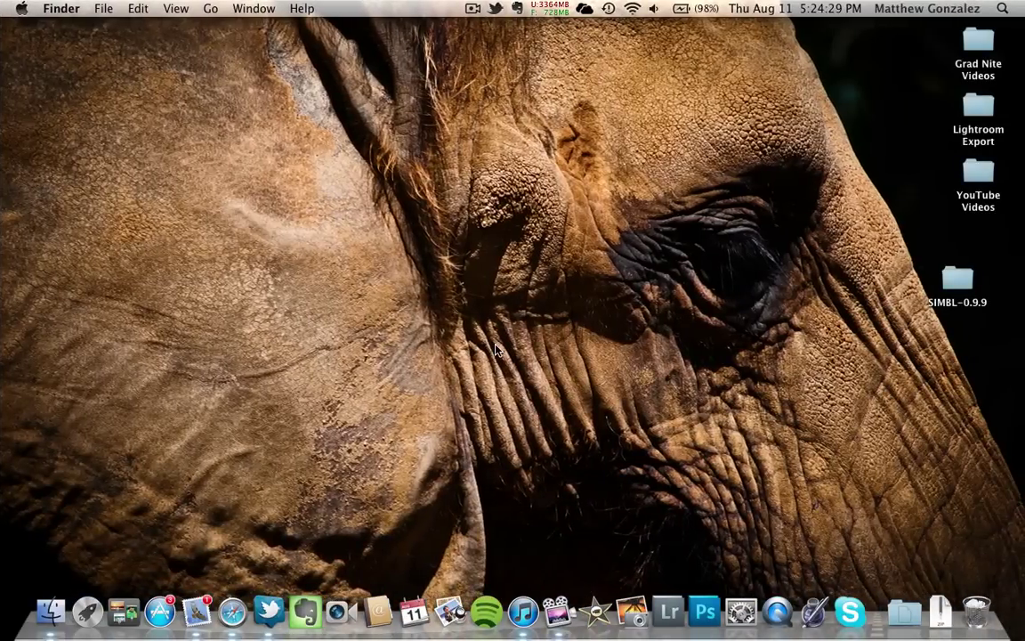
View the SIMBL Uninstaller in the SIMBL-0.9.9 folder on the desktop, close the folder, and return to the Maximizer page in Safari
{"action": "double_click", "coordinate": [952, 283]}
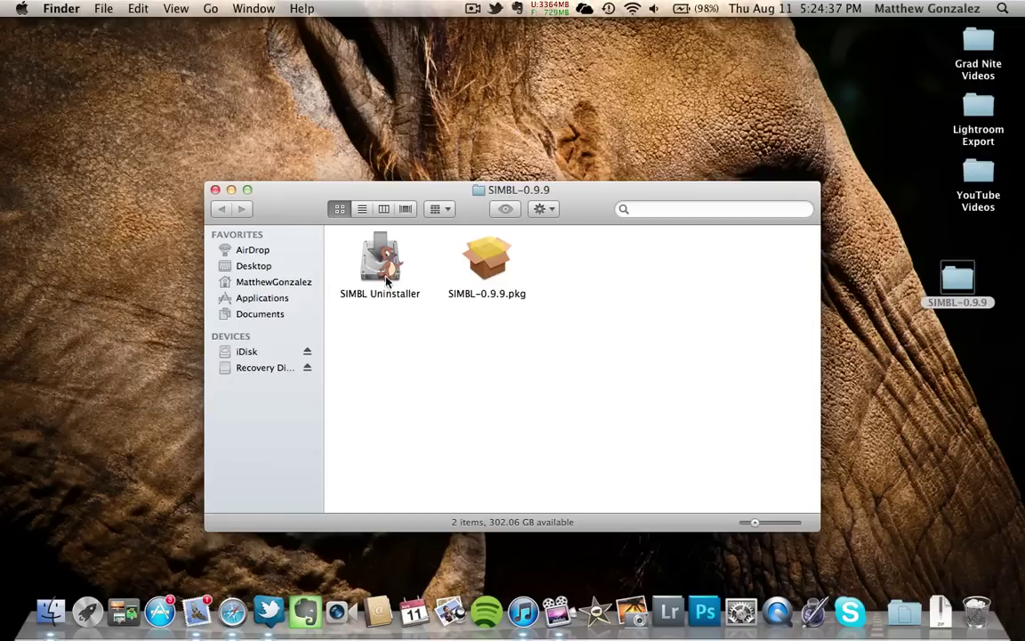
{"action": "left_click", "coordinate": [214, 190]}
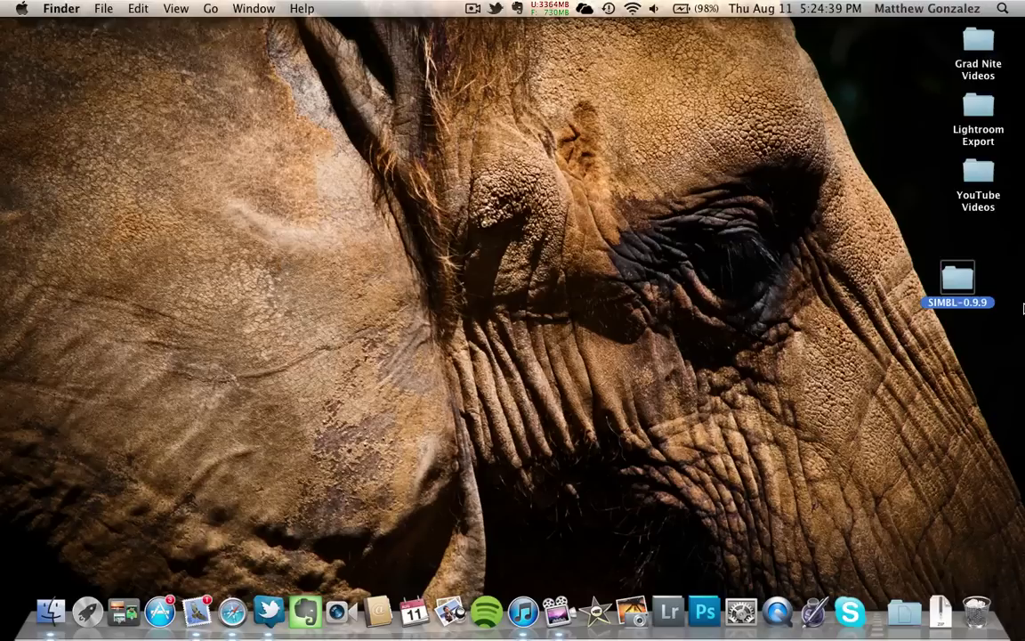
{"action": "key", "text": "super+Tab"}
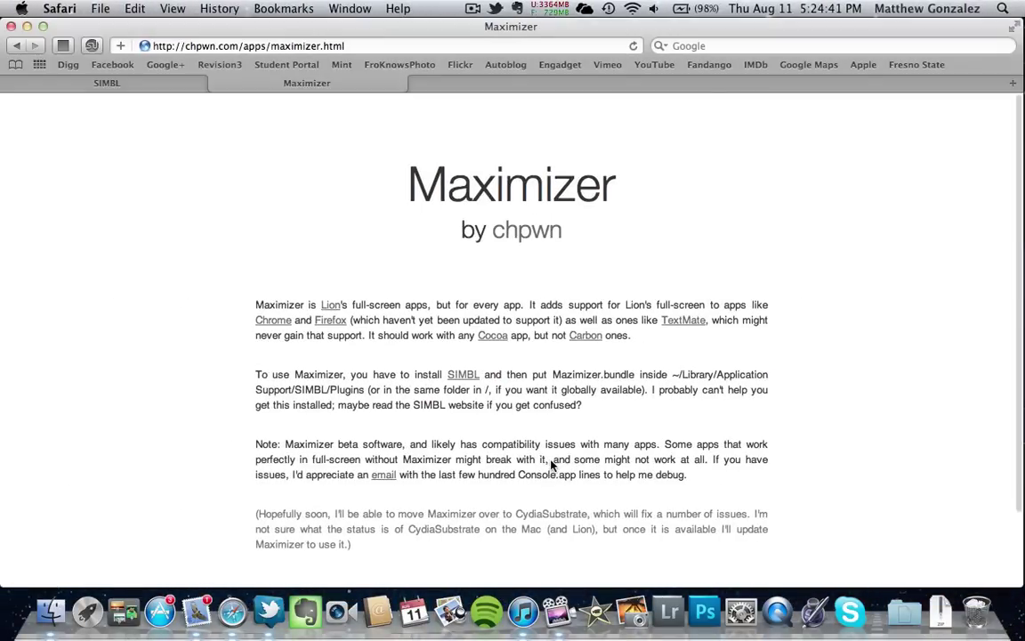